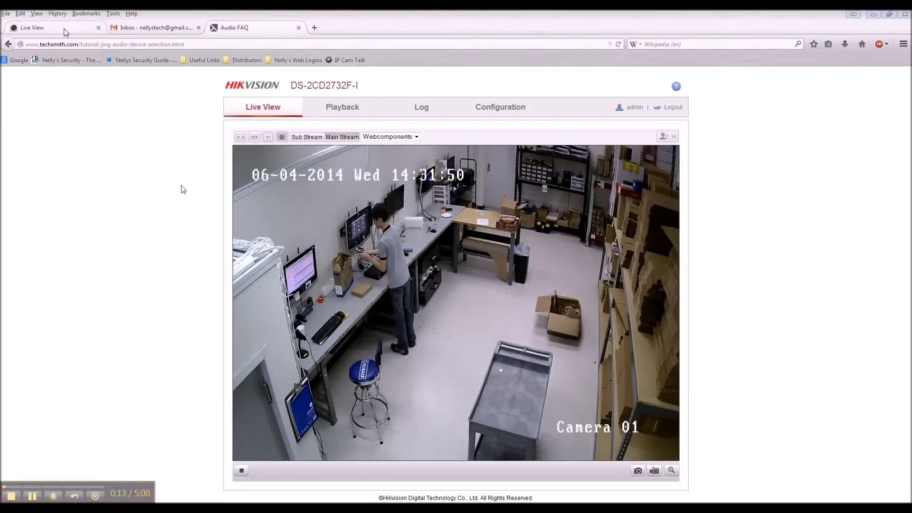
- Switch from live view to Configuration to show the camera's port settings
click(513, 106)
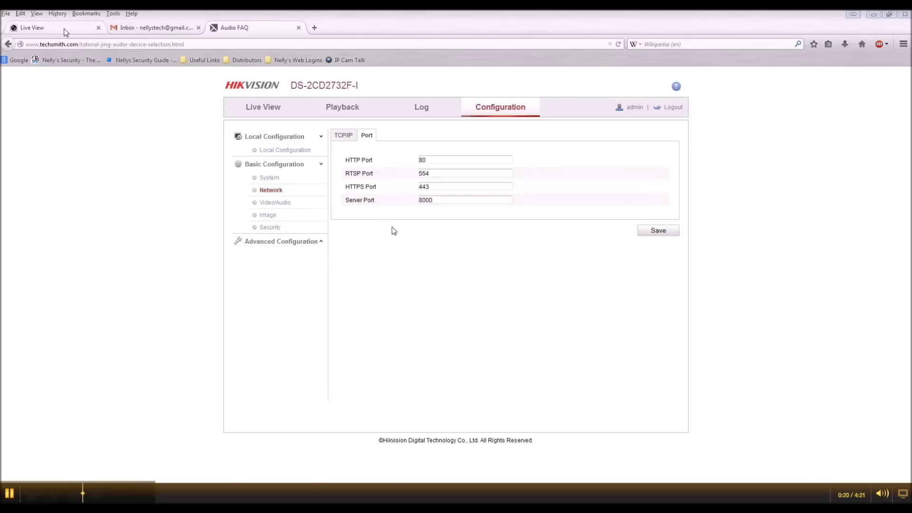
- Review the TCP/IP settings, checking DNS servers 8.8.8.8 and 8.8.4.4
click(348, 140)
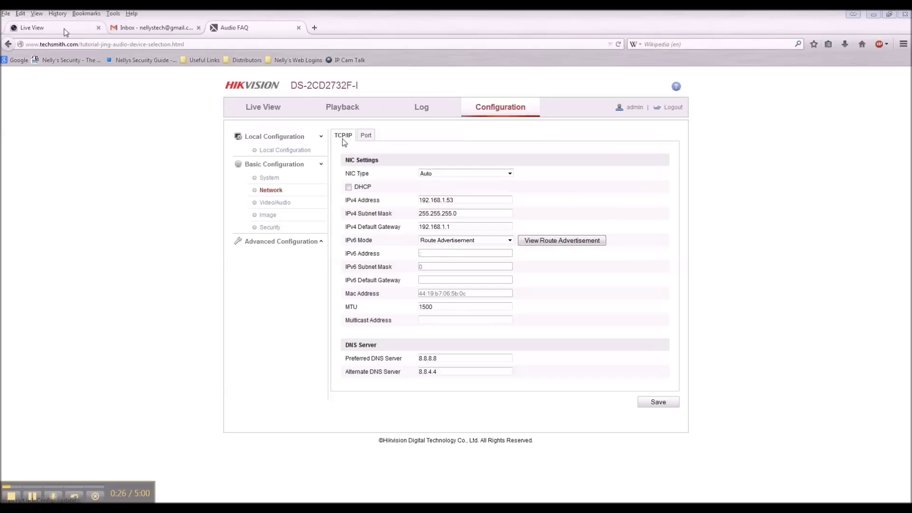
click(460, 358)
drag(461, 359, 382, 356)
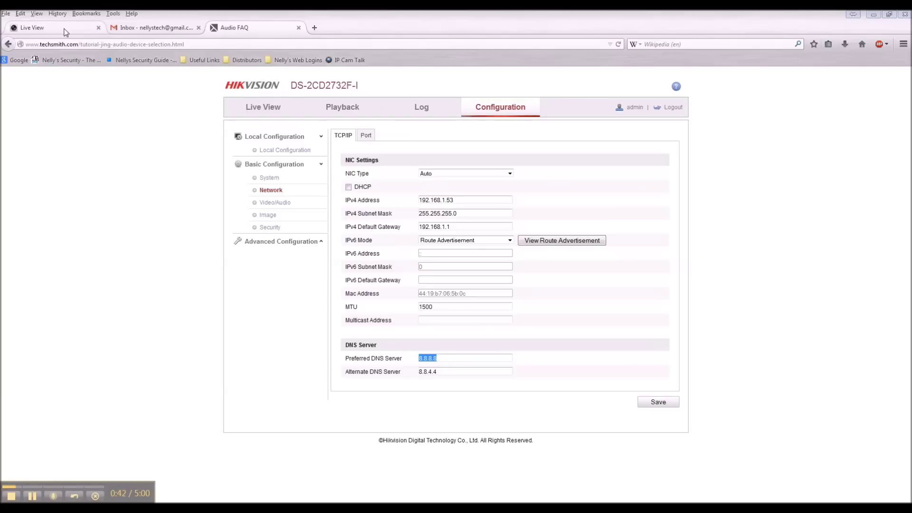
click(419, 371)
- Open the motion detection event settings and raise sensitivity to 20
click(448, 358)
click(271, 242)
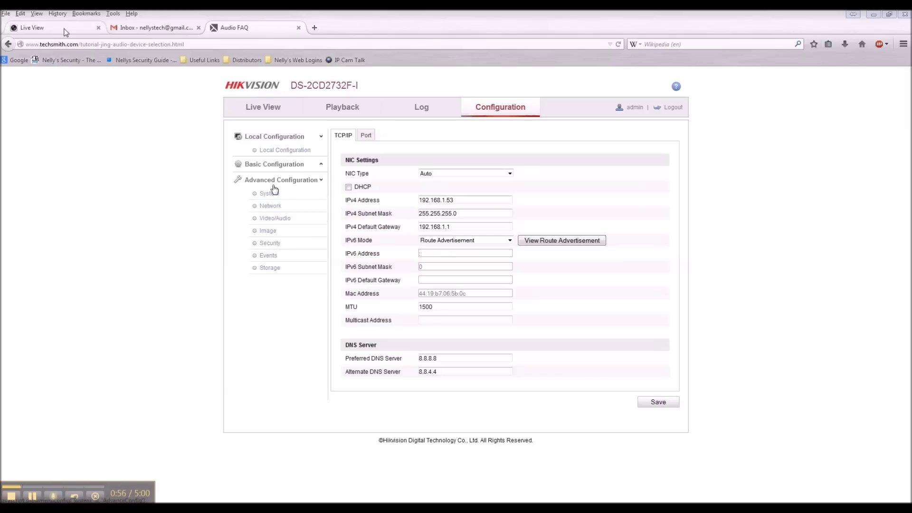
click(271, 256)
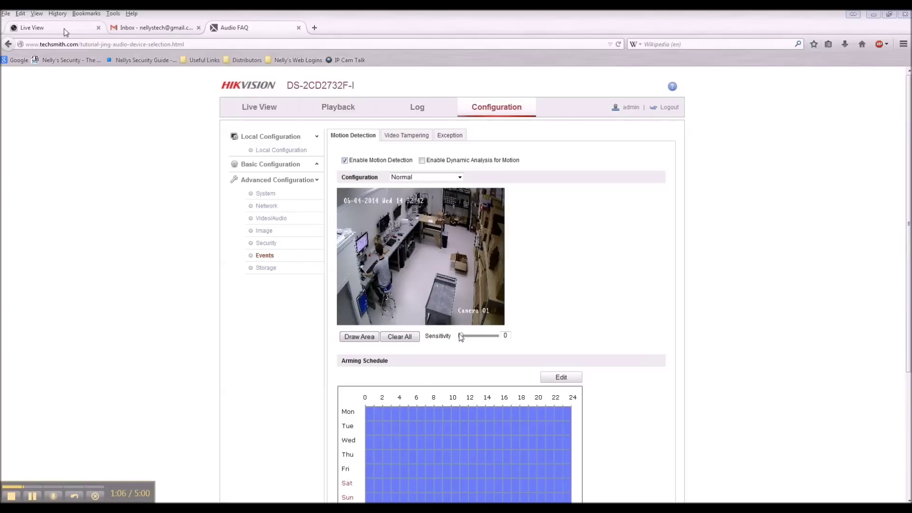
drag(461, 335, 461, 337)
- Draw a motion detection area covering the entire camera image
click(364, 341)
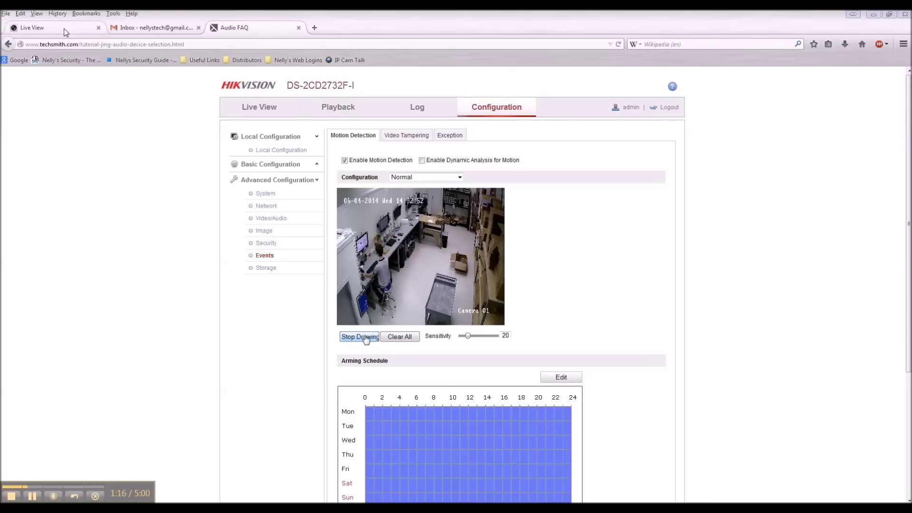
right_click(311, 326)
click(362, 321)
drag(340, 327, 517, 186)
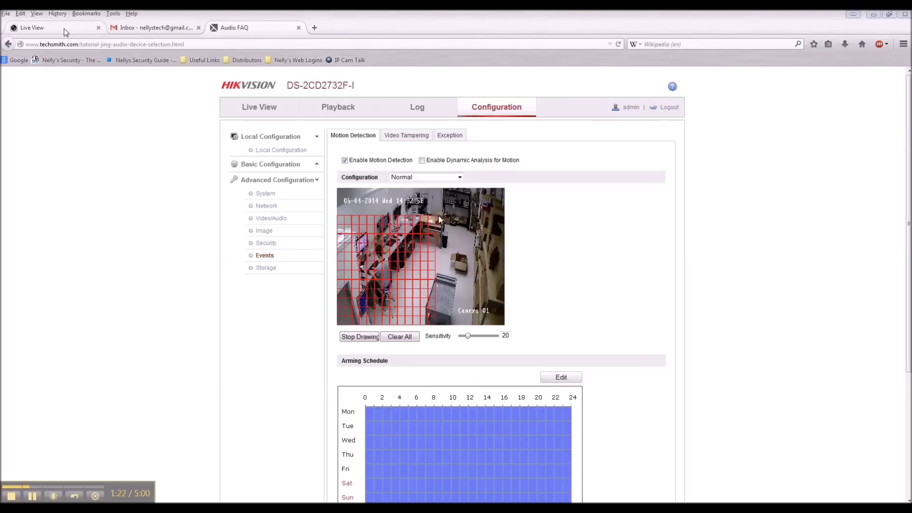
click(366, 340)
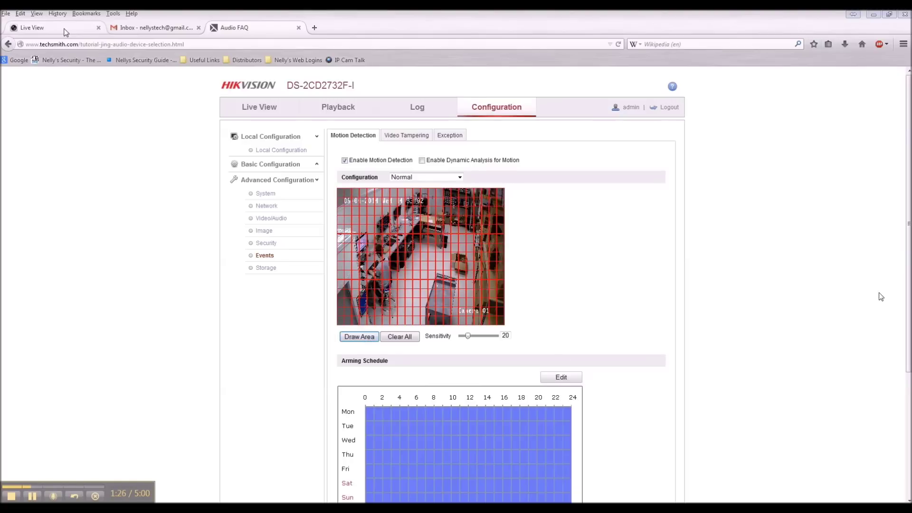
scroll(816, 242, down, 2)
scroll(816, 243, down, 3)
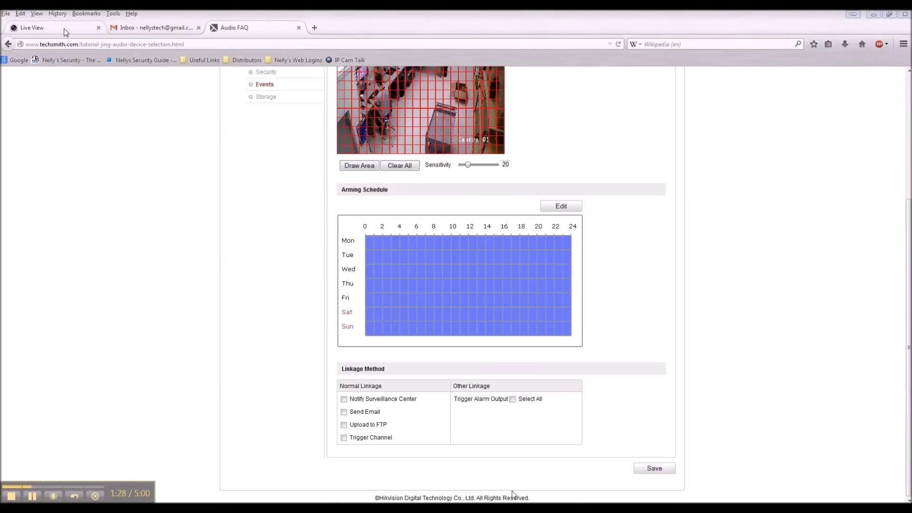
- Enable Send Email as the motion detection linkage and save the settings
click(345, 413)
click(657, 474)
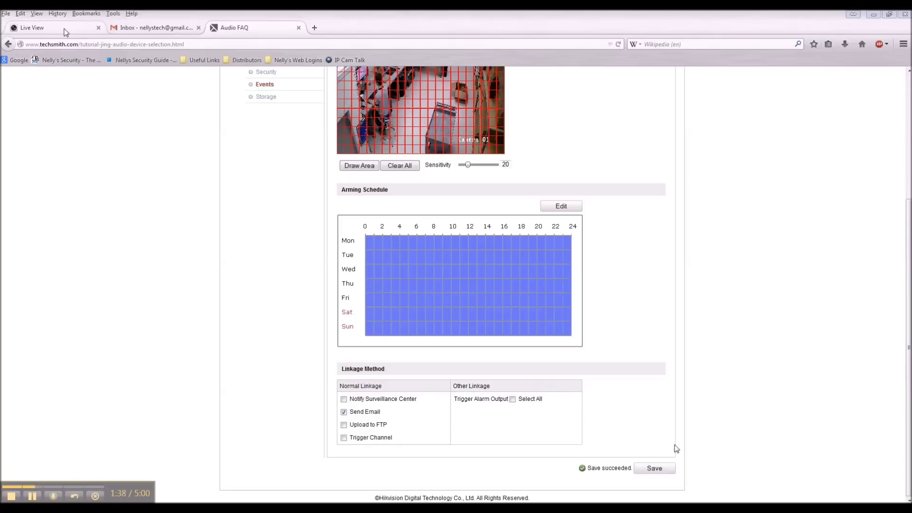
scroll(788, 366, up, 3)
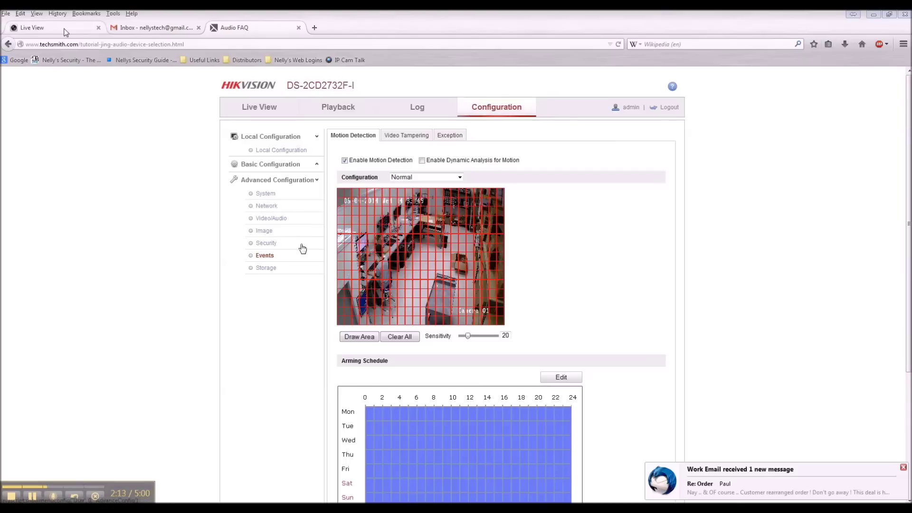
- Browse the Image, User, Video and TCP/IP configuration pages
click(264, 232)
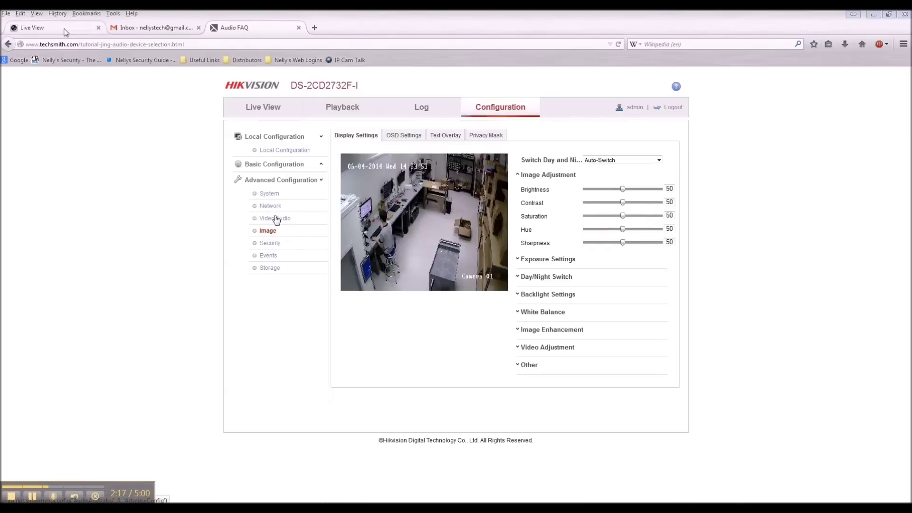
click(262, 243)
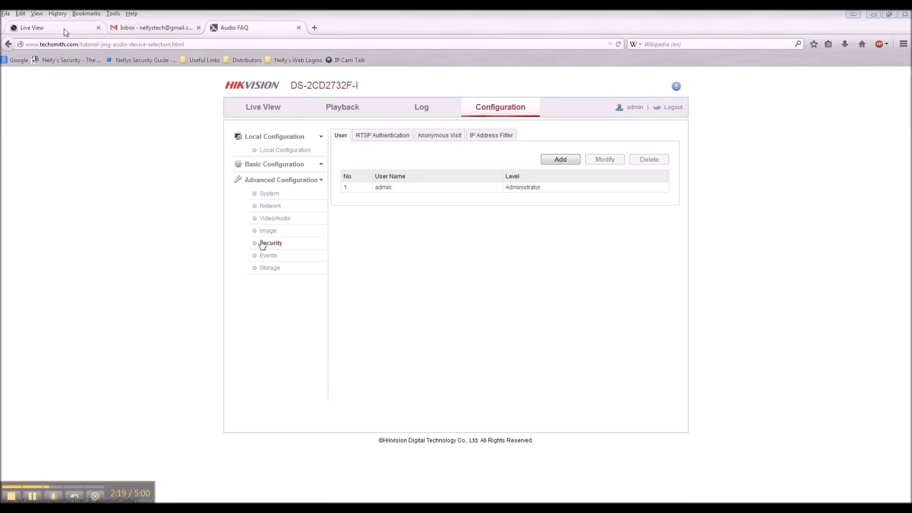
click(271, 221)
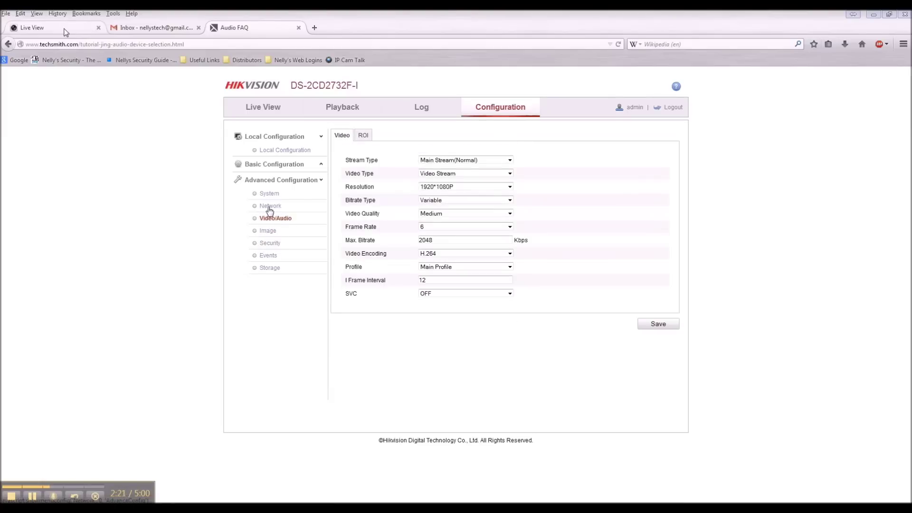
click(272, 209)
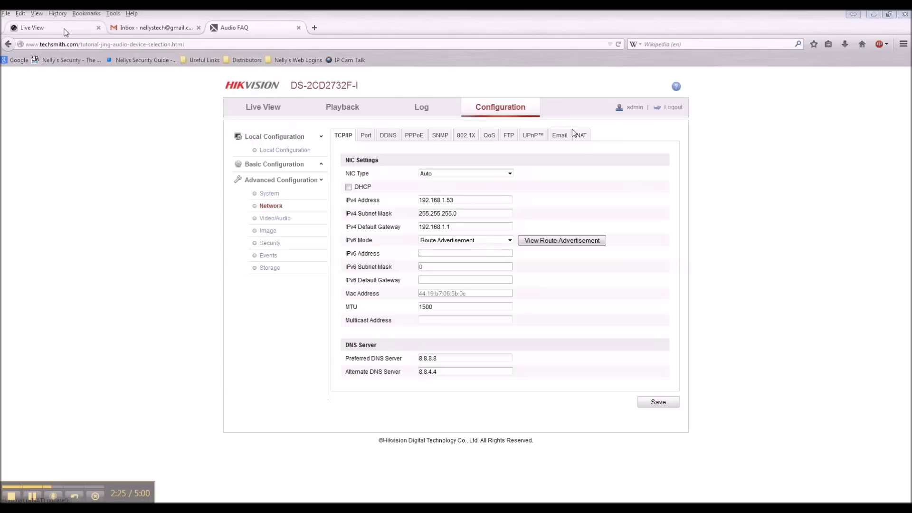
- Enter sender Ryan, his address and smtp.gmail.com, replacing the SMTP port with 465
click(561, 138)
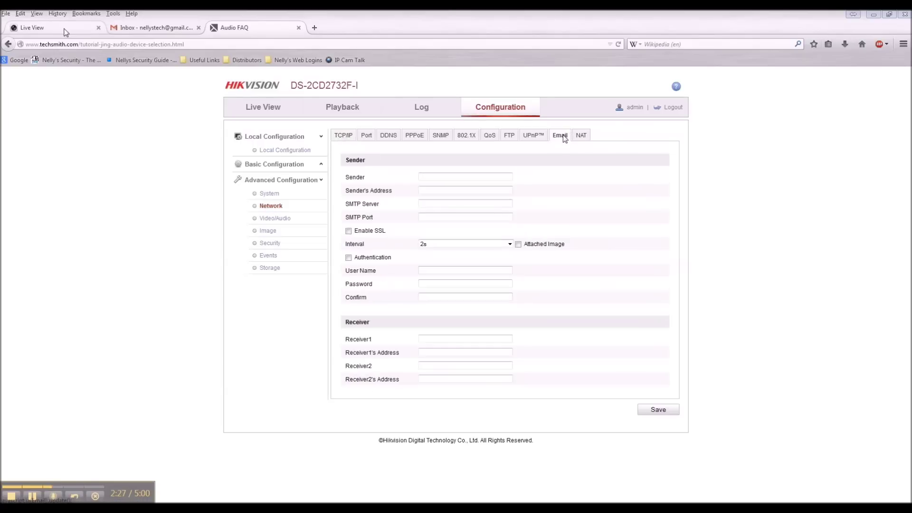
click(467, 177)
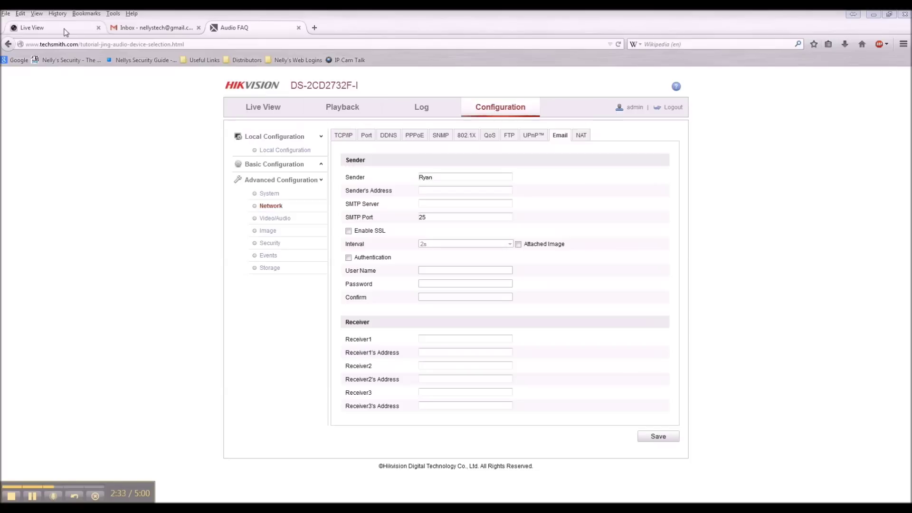
click(430, 193)
text(smtp.gmail.com)
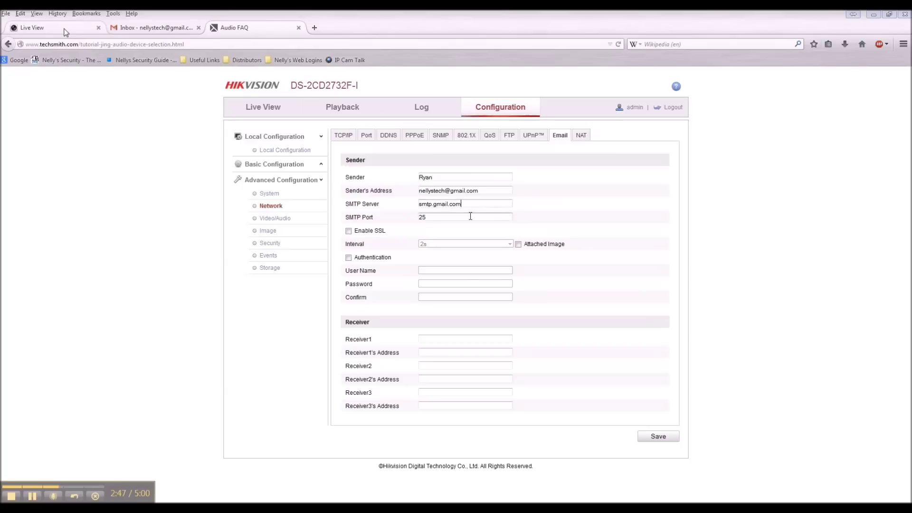
drag(453, 216, 412, 220)
text(465)
- Attach snapshots at a 2s interval and require authentication with user name and password
click(518, 244)
click(470, 244)
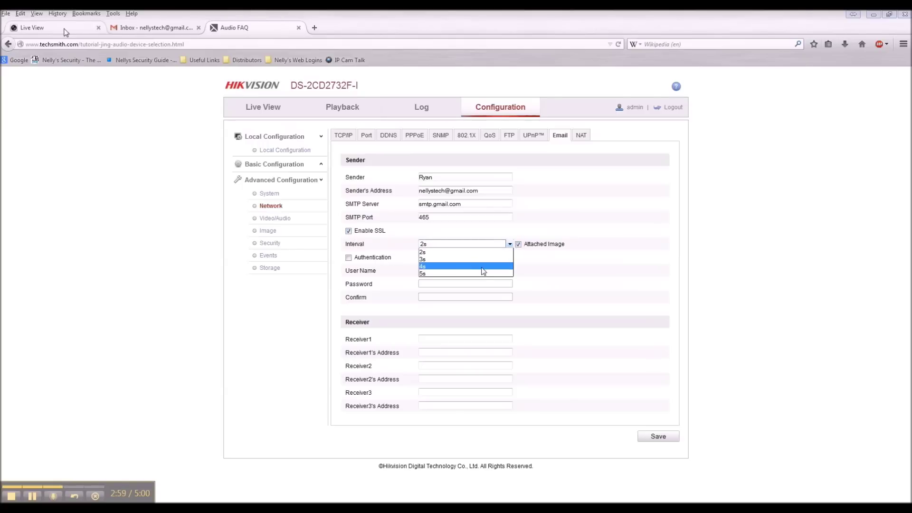
click(482, 254)
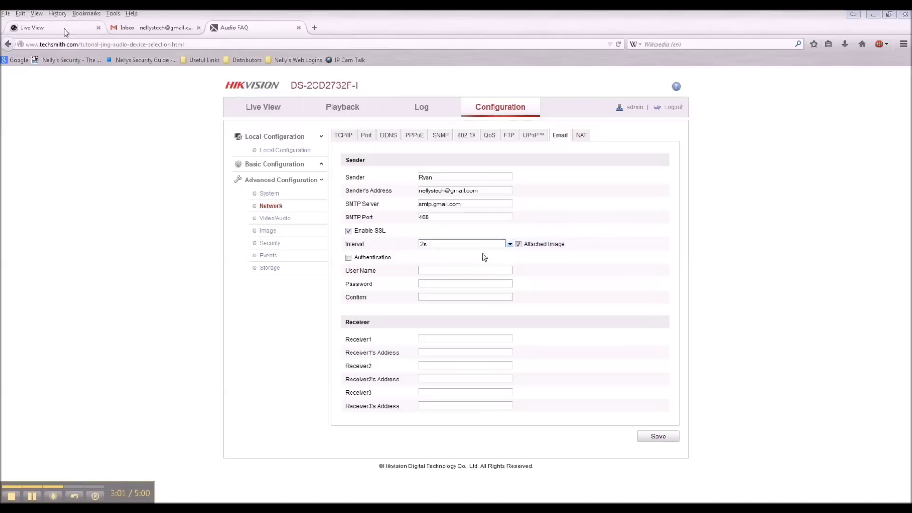
click(507, 244)
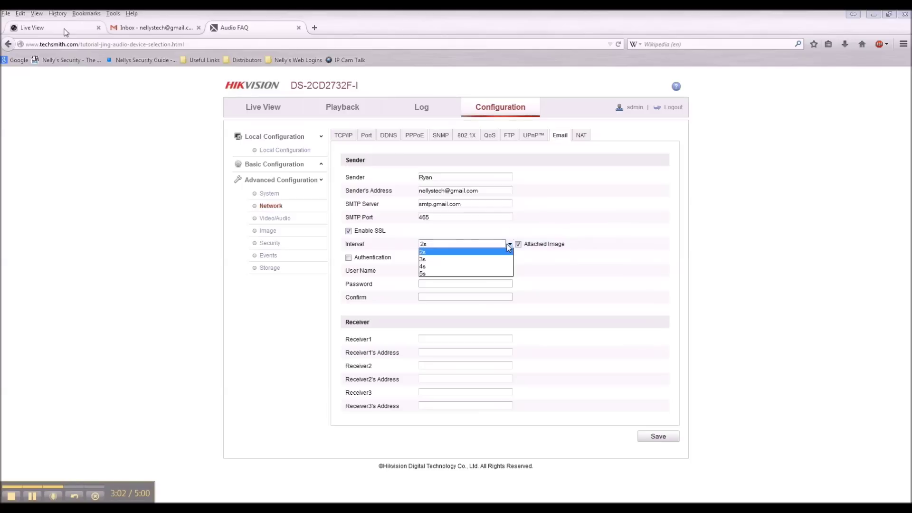
click(466, 253)
click(347, 258)
click(448, 336)
text(Ryan)
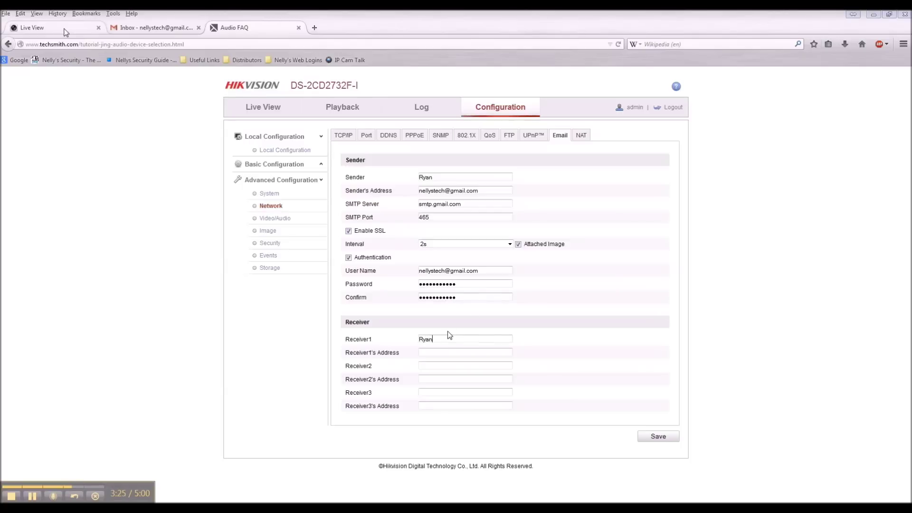
click(468, 352)
click(657, 440)
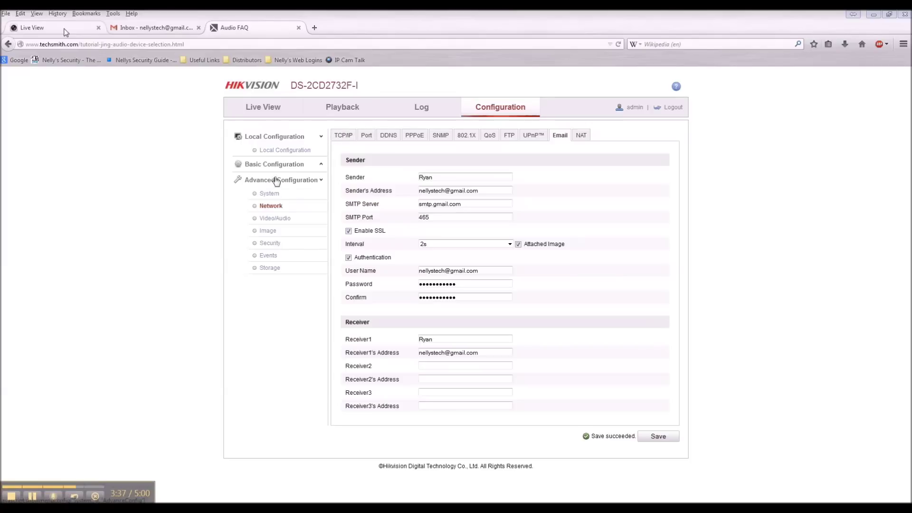
click(270, 256)
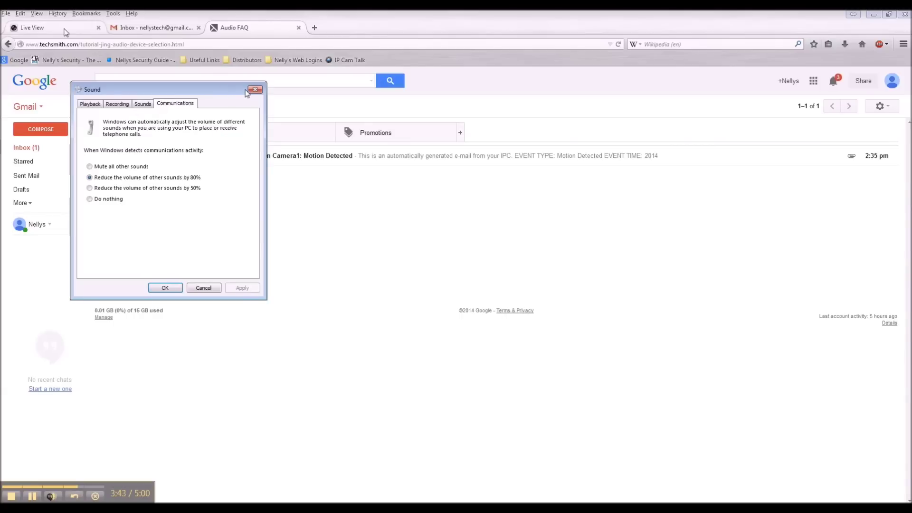
- Close the Sound dialog and open the first IP CAMERA Motion Detected email
click(255, 90)
click(165, 112)
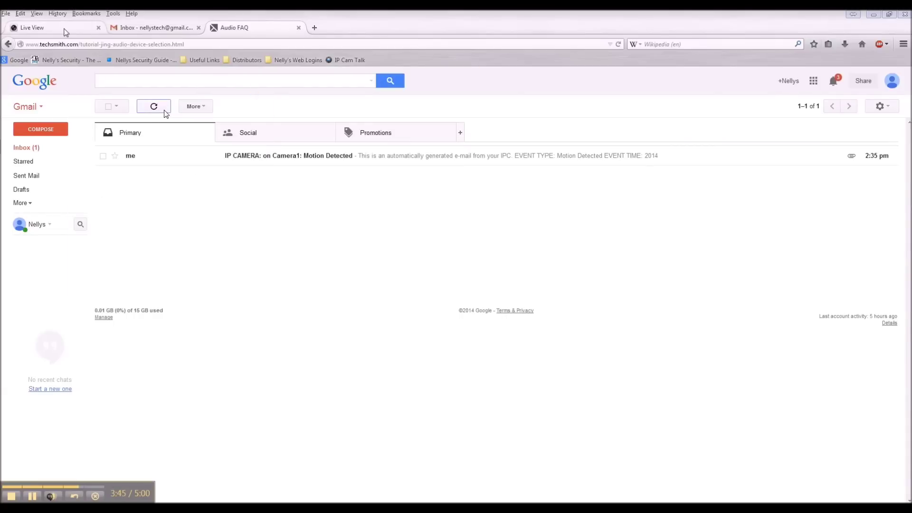
click(368, 157)
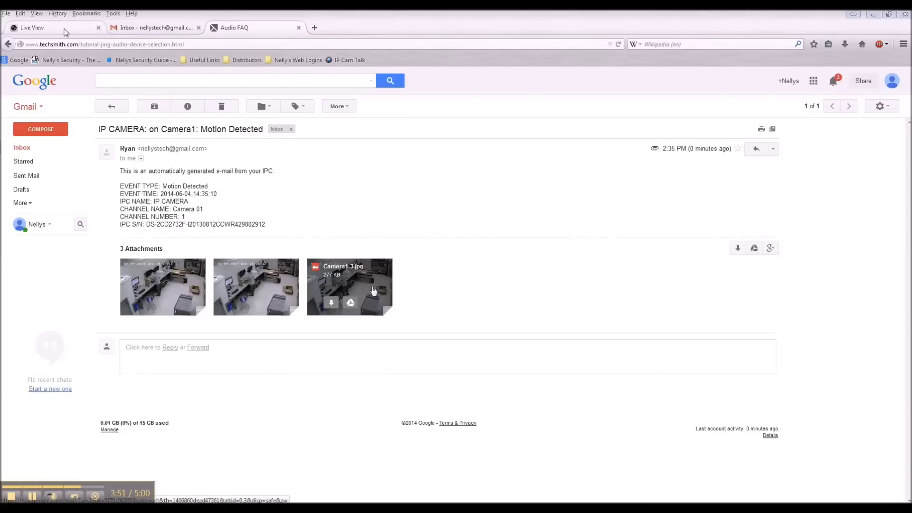
- Refresh the inbox and open the new alert showing three snapshot attachments
click(113, 106)
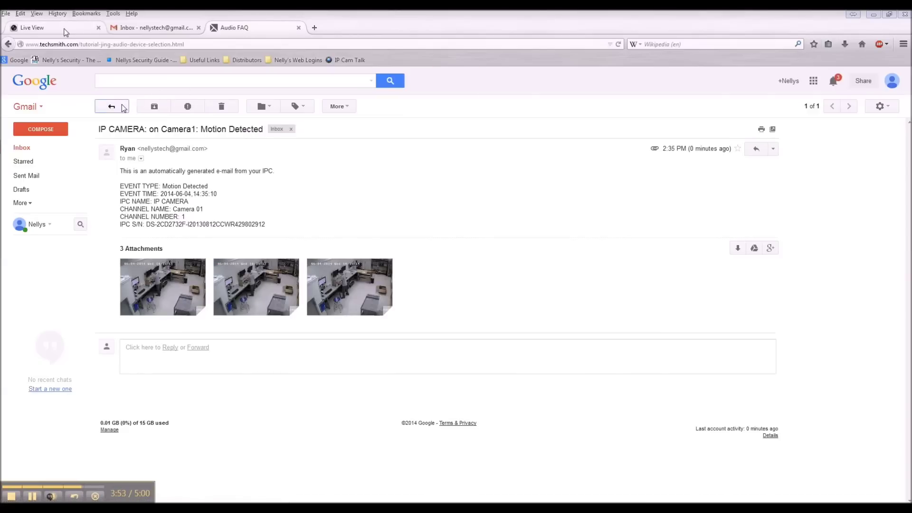
click(154, 111)
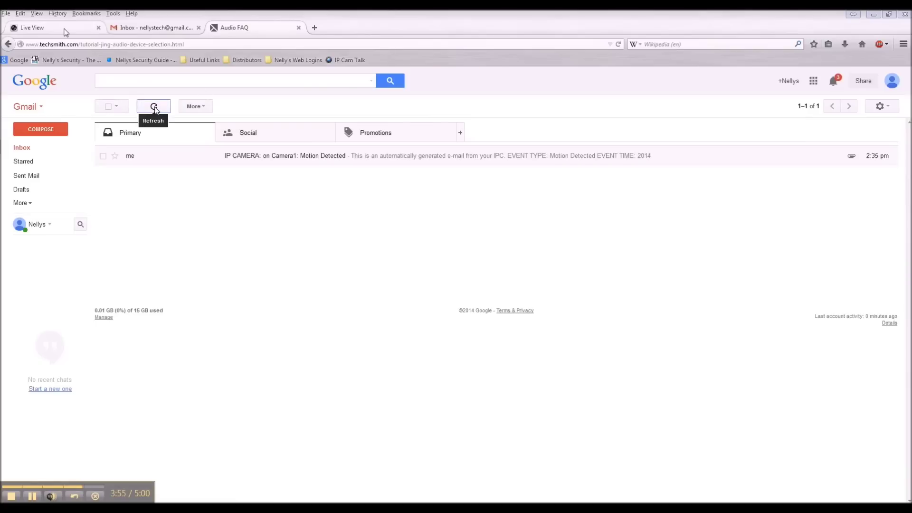
click(154, 111)
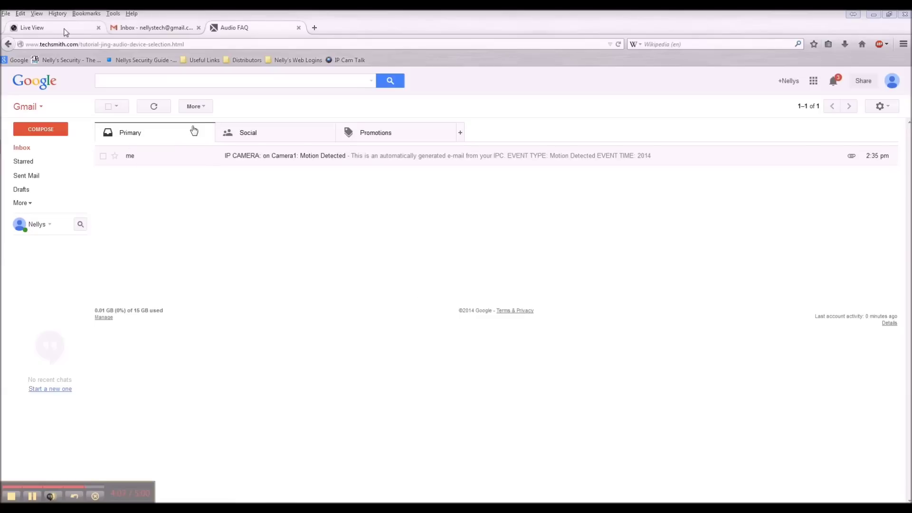
click(161, 111)
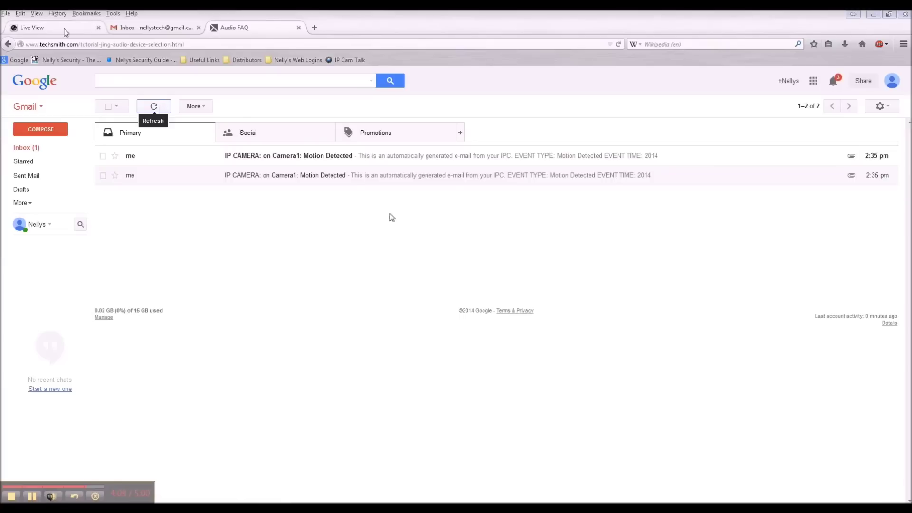
click(287, 157)
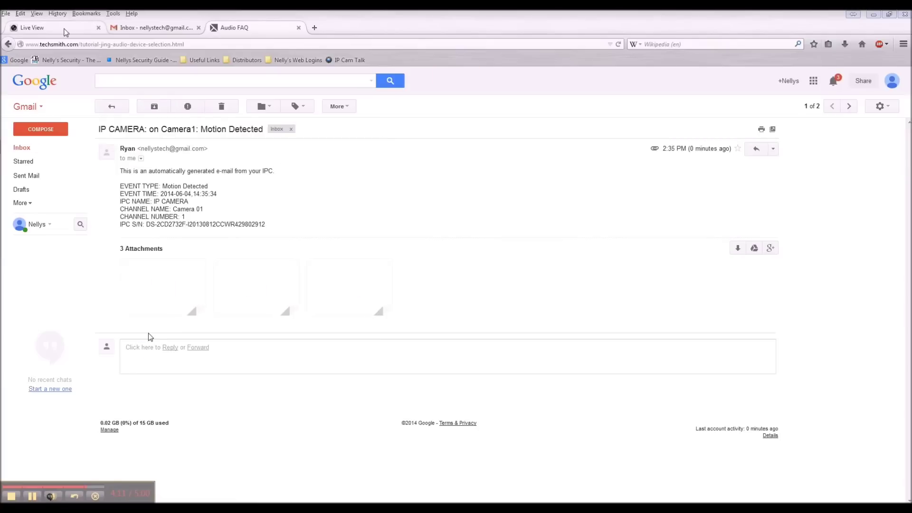